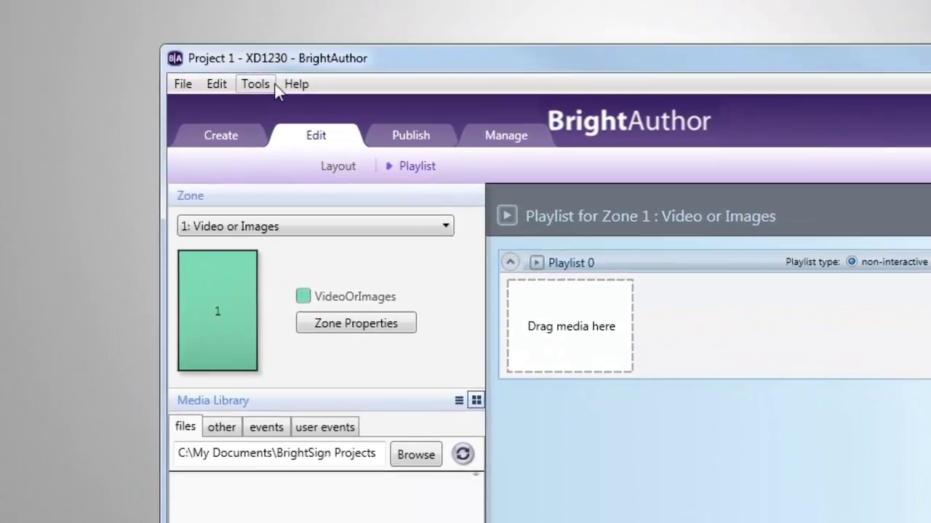
# - Enable the diagnostic web server and the local web server in the BrightSign unit setup
pyautogui.click(196, 60)
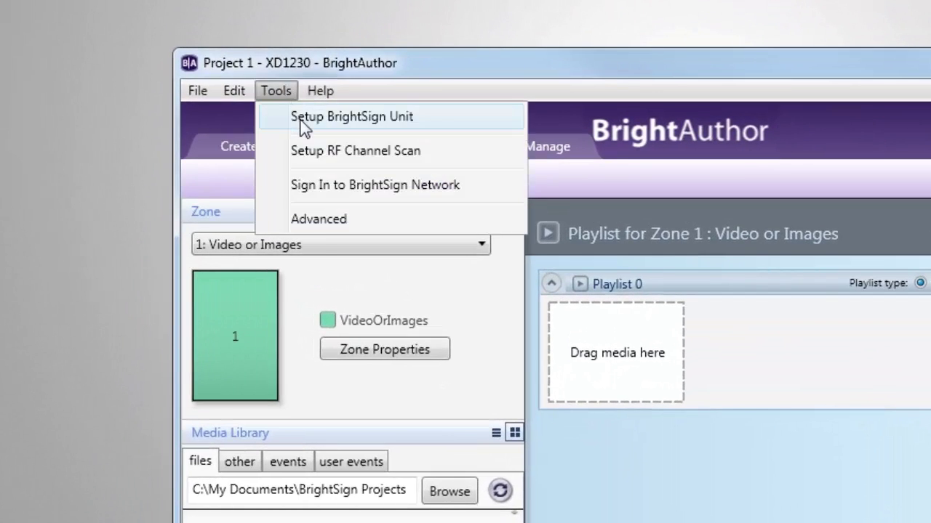
pyautogui.click(299, 117)
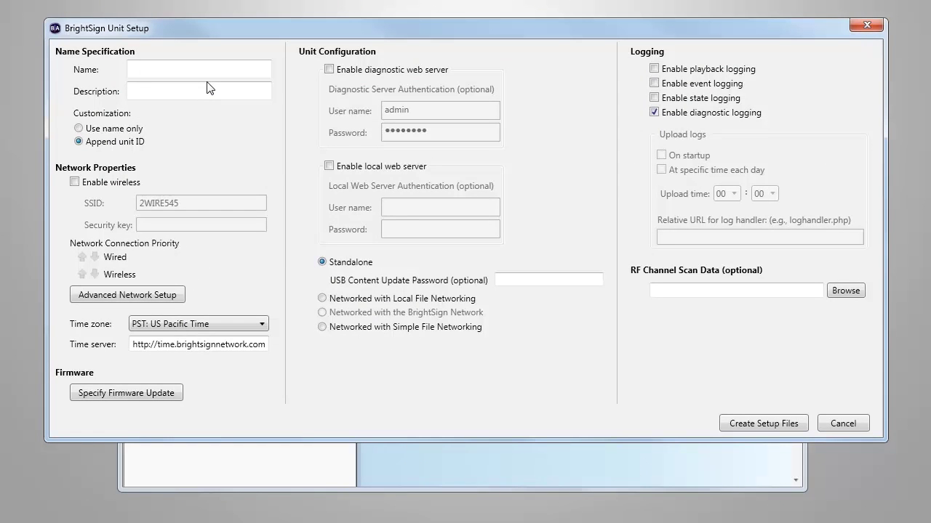
pyautogui.click(328, 69)
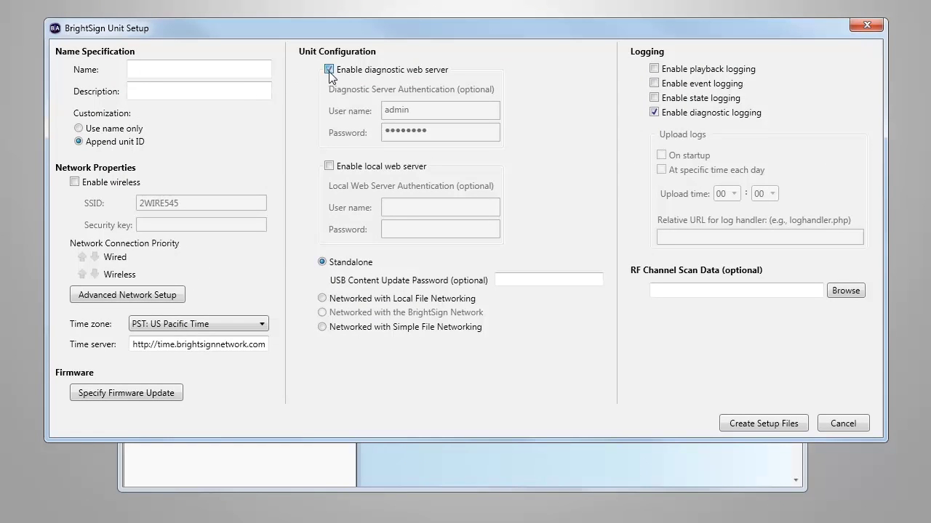
pyautogui.click(329, 170)
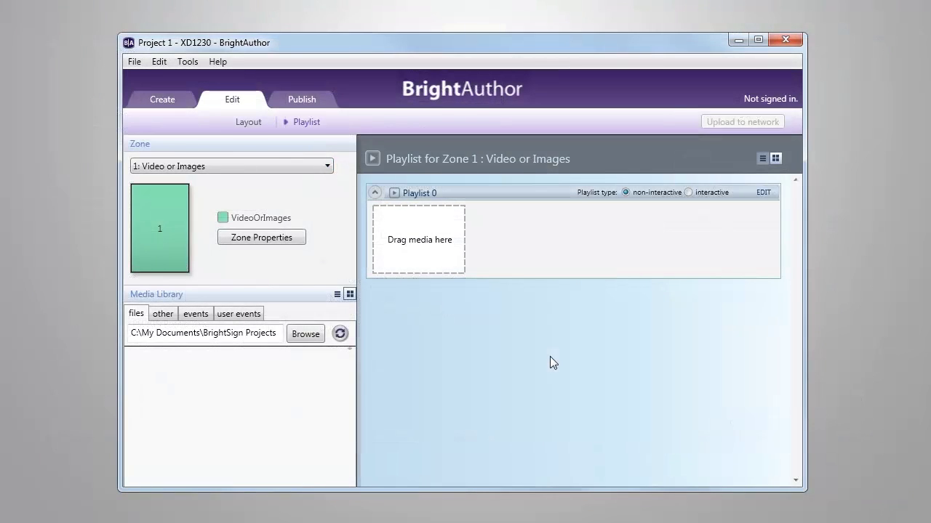
# - Enable BrightSign Local Networking in the Networking preferences and confirm
pyautogui.click(159, 62)
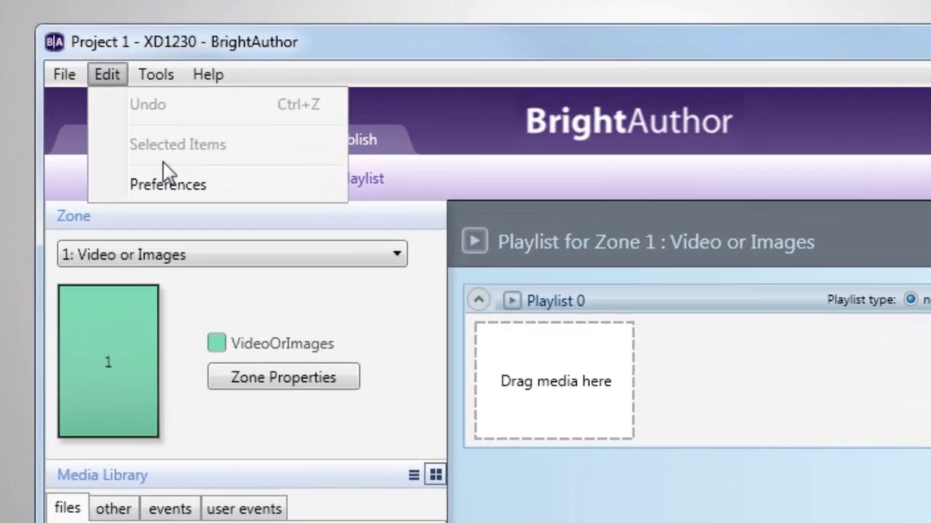
pyautogui.click(187, 123)
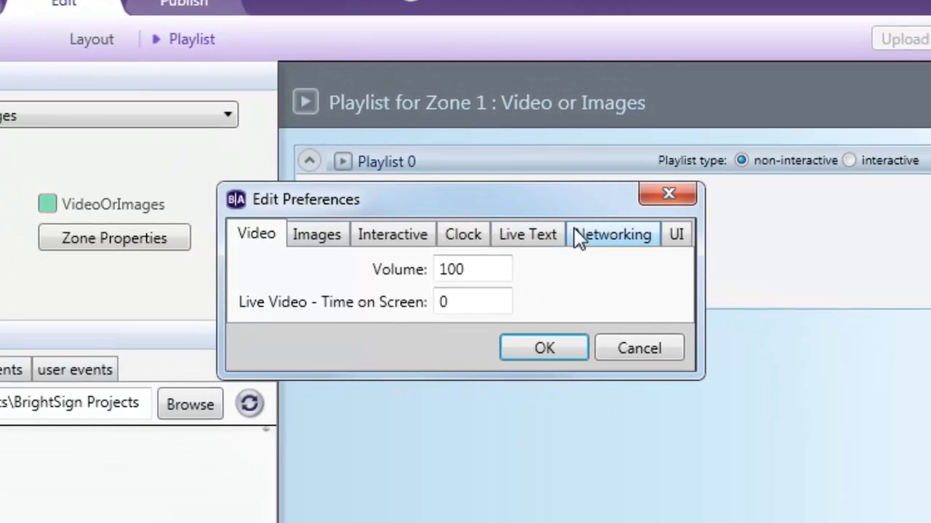
pyautogui.click(777, 375)
pyautogui.click(246, 283)
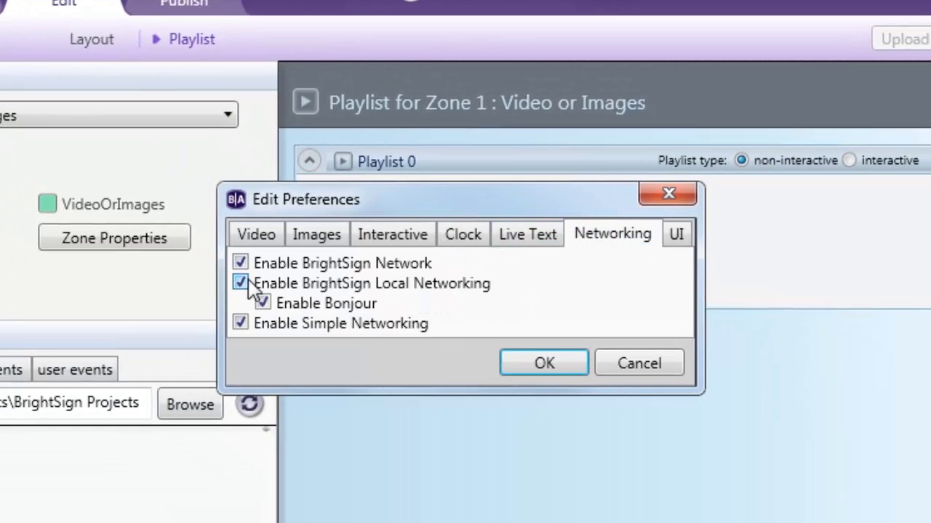
pyautogui.click(538, 365)
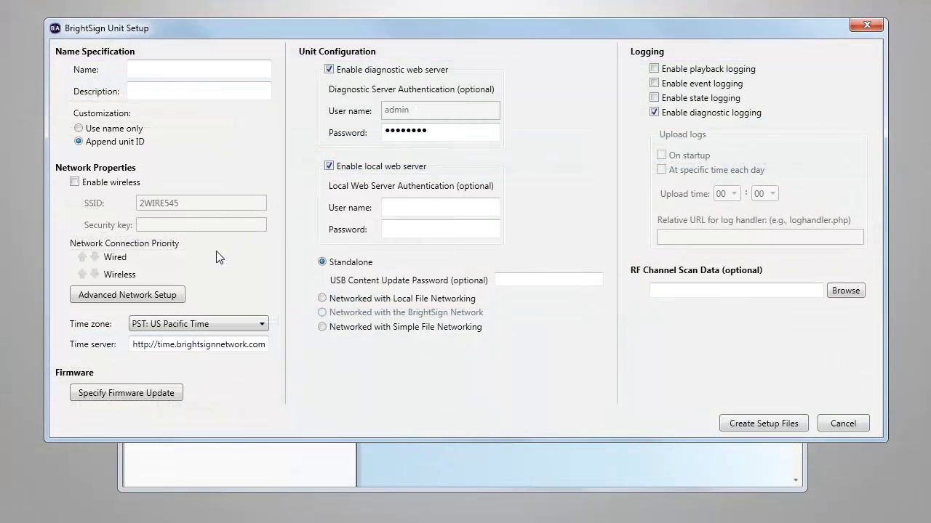
# - Review the wired static IP 192.168.1.10 in the advanced network setup and accept it
pyautogui.click(153, 297)
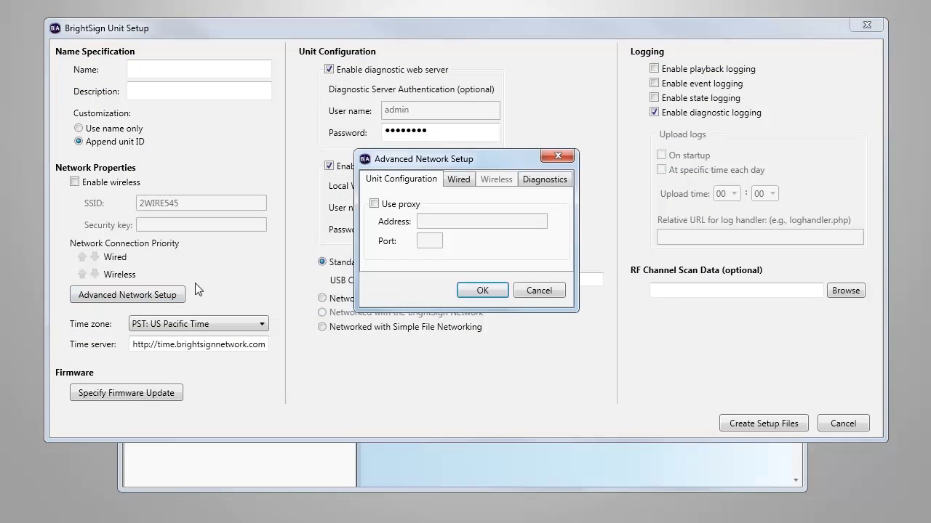
pyautogui.click(459, 180)
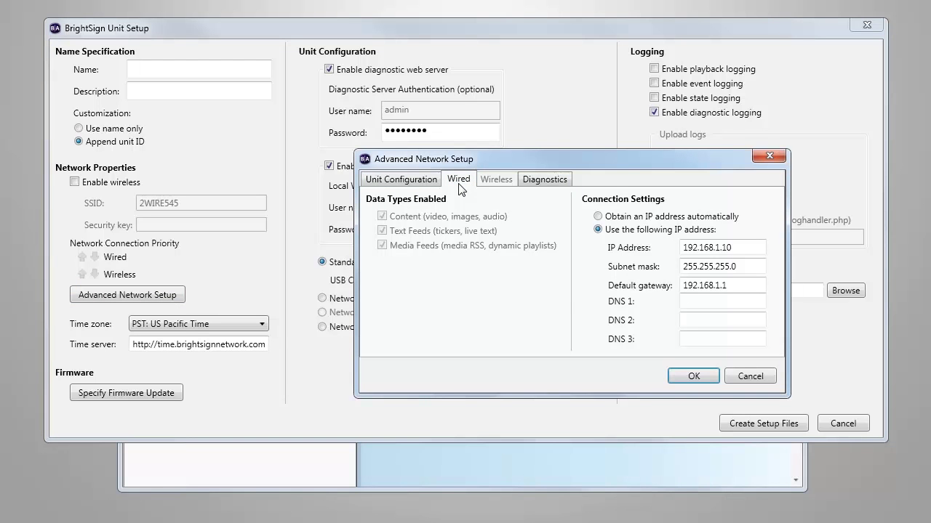
pyautogui.click(696, 373)
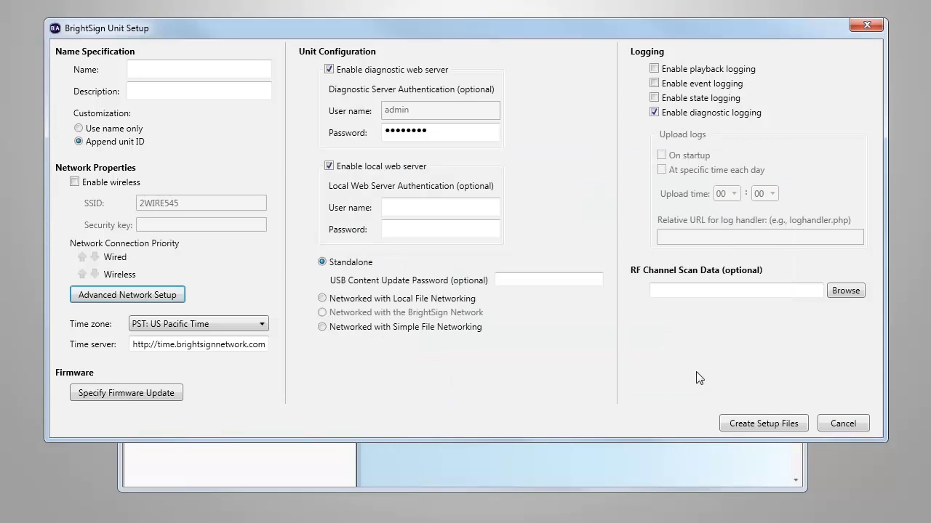
# - Write the unit setup files to Removable Disk (H:)
pyautogui.click(767, 421)
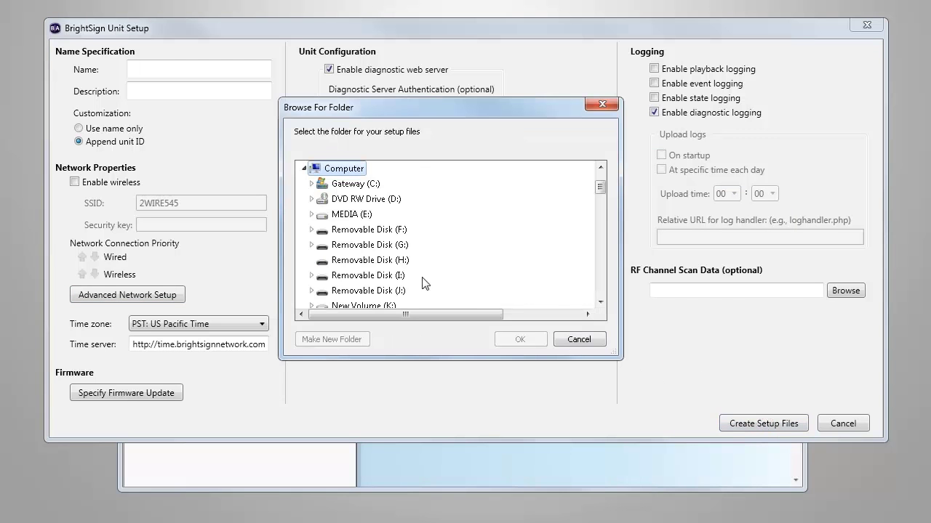
pyautogui.click(375, 262)
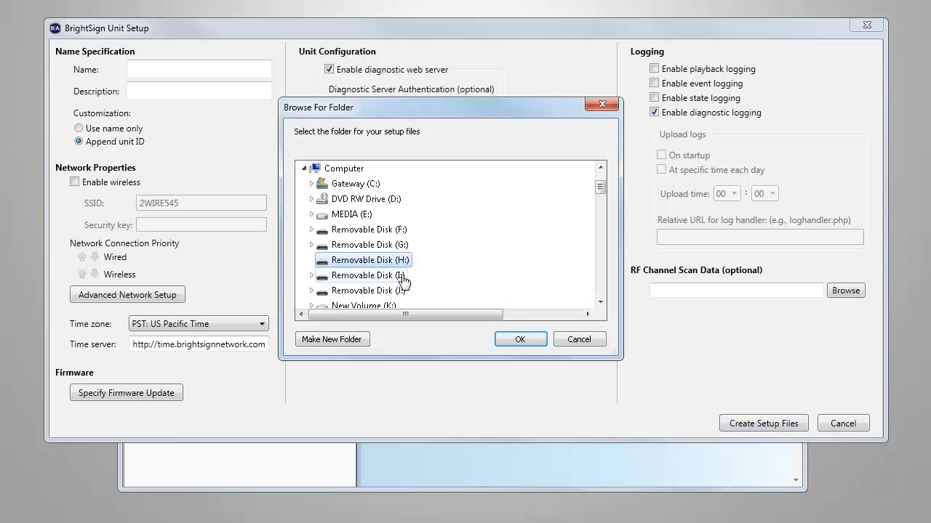
pyautogui.click(522, 338)
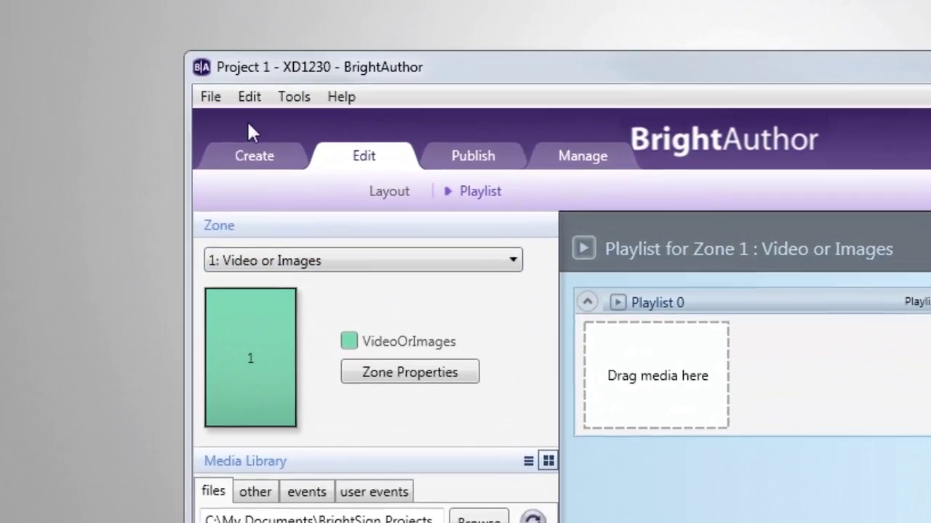
# - Open the Presentation Properties at the Variables settings
pyautogui.click(137, 64)
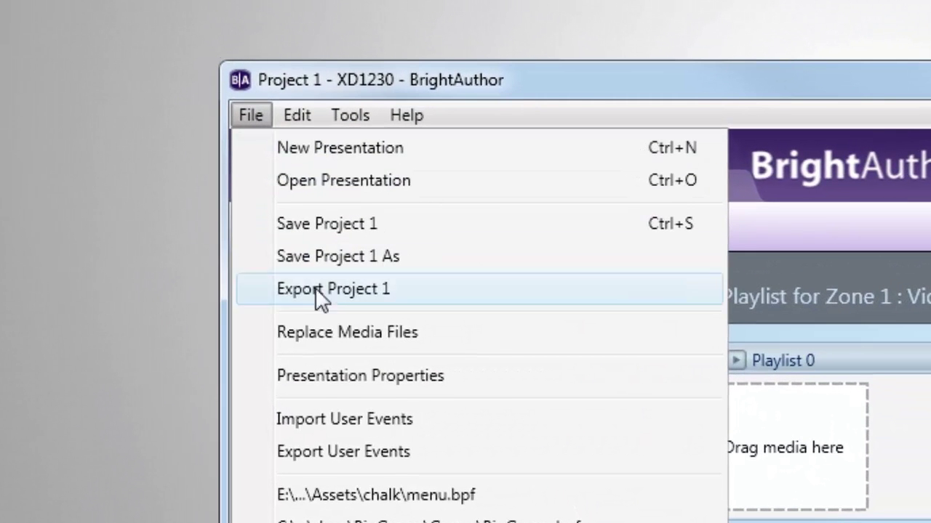
pyautogui.click(335, 374)
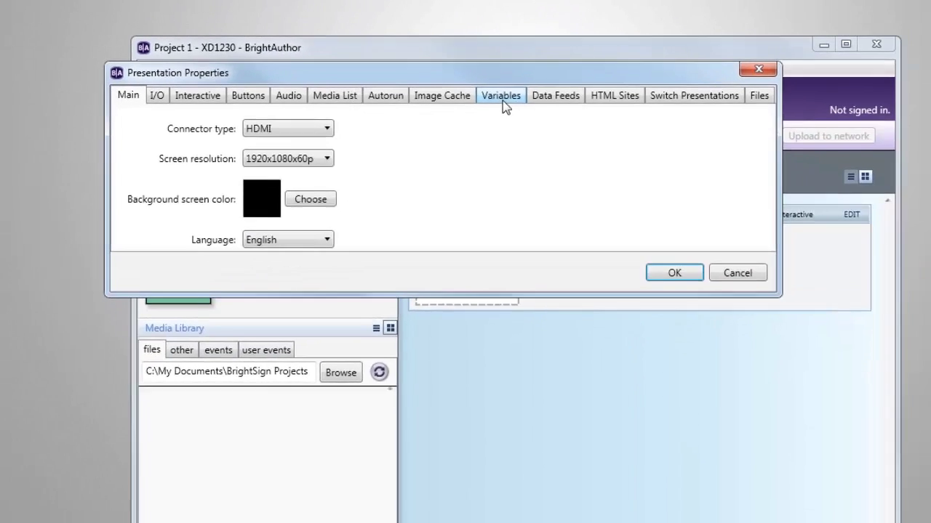
pyautogui.click(840, 165)
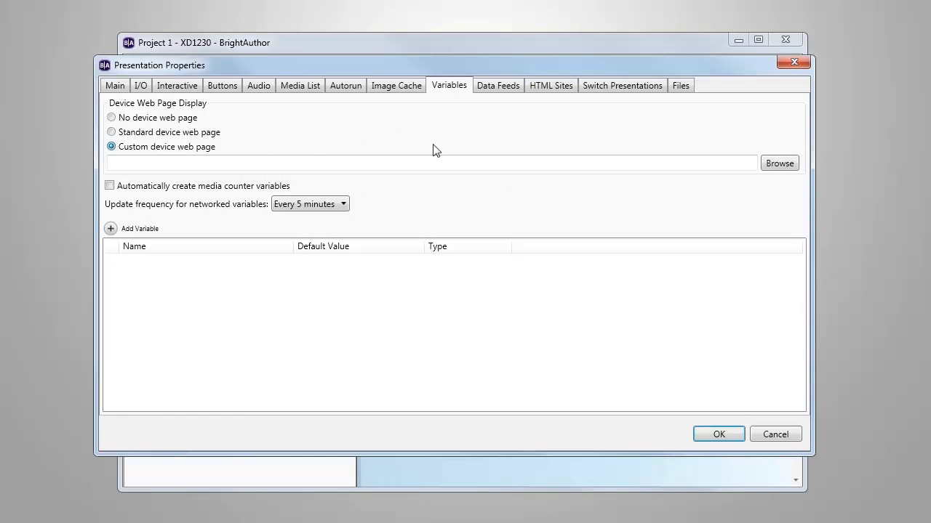
# - Load deviceWebPage.html from the menu-customDeviceWebPage folder as the device web page
pyautogui.click(776, 166)
pyautogui.doubleClick(336, 179)
pyautogui.click(300, 208)
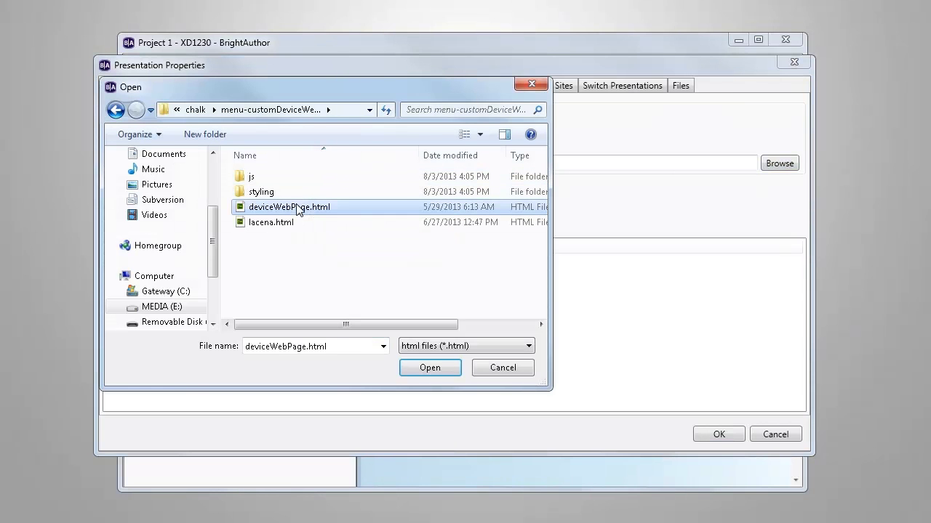
pyautogui.click(426, 372)
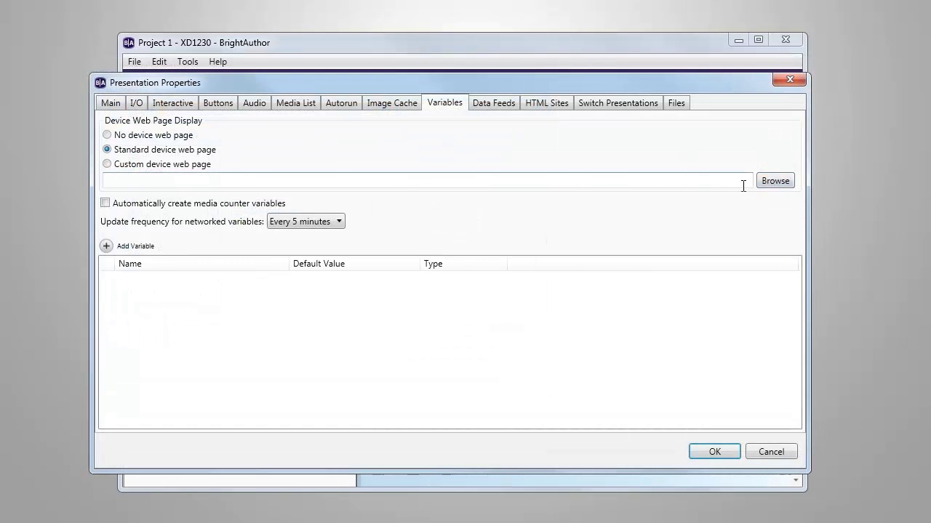
# - Add variable Wine 1 as 'Billecart-Salmon, Réserve.........$70' and start Wine 2 with value 'Cha'
pyautogui.click(106, 246)
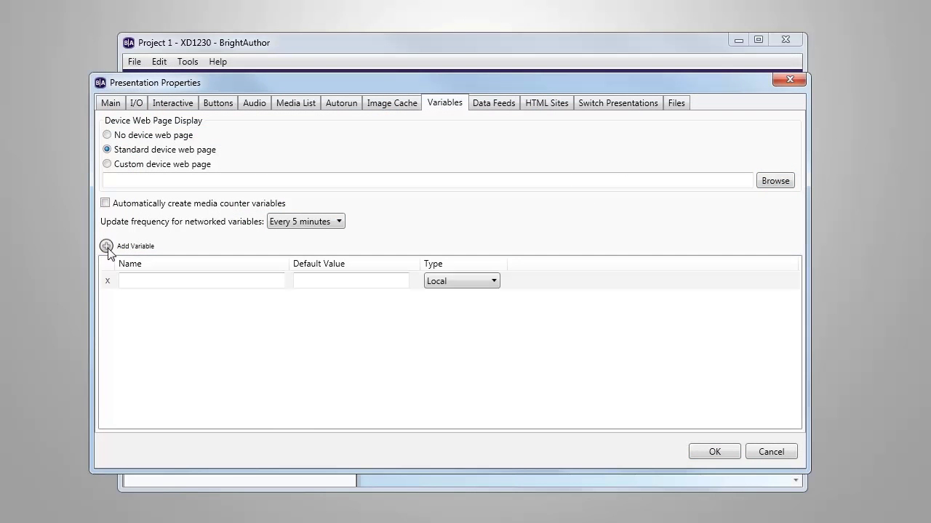
pyautogui.click(138, 280)
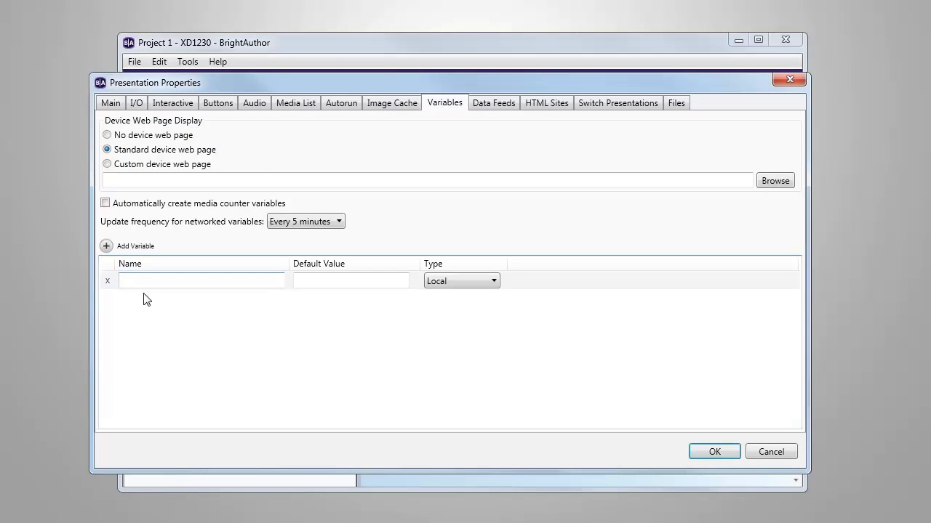
pyautogui.write('Win')
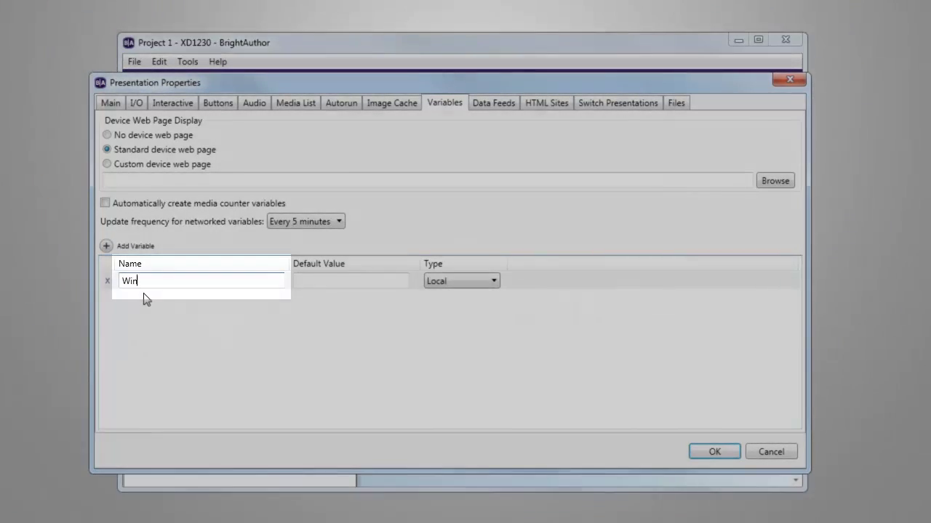
pyautogui.write('e 1')
pyautogui.press('Tab')
pyautogui.write('Bill')
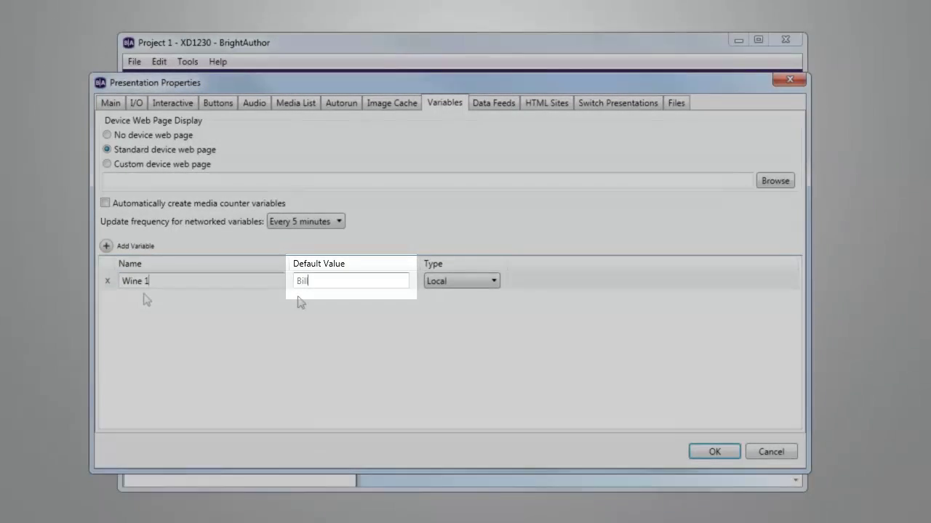
pyautogui.write('ecart-')
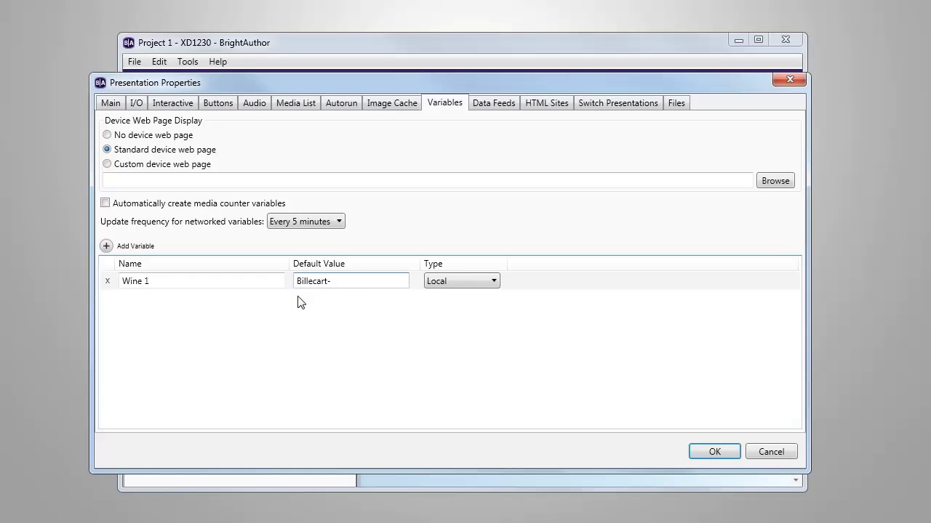
pyautogui.write('Salmon, Réserve.........$70')
pyautogui.click(106, 245)
pyautogui.click(129, 300)
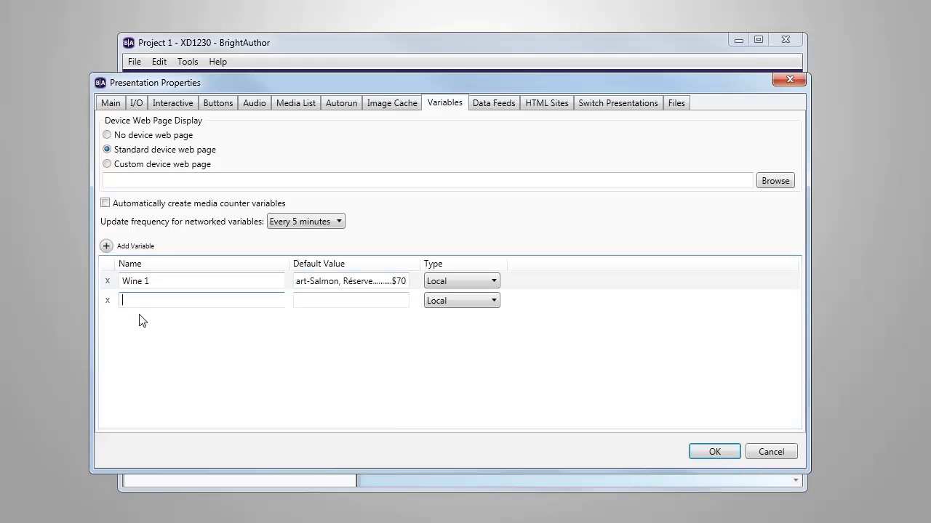
pyautogui.write('Wine 2')
pyautogui.click(297, 300)
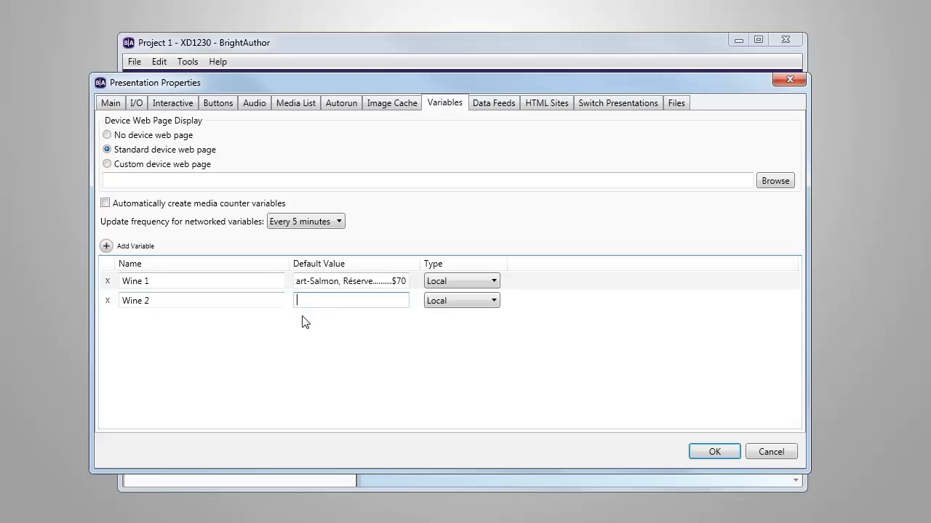
pyautogui.write('Cha')
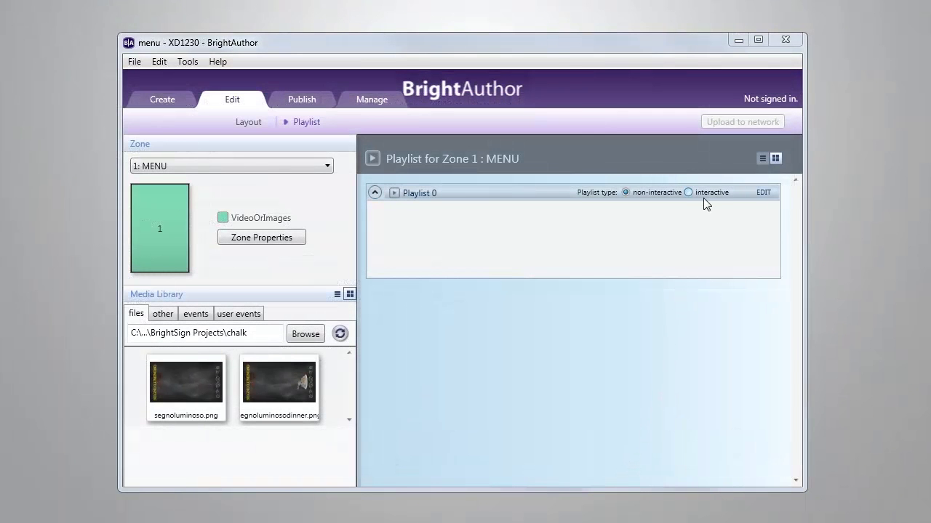
# - Make the playlist interactive and add a Live Text state to it
pyautogui.click(704, 193)
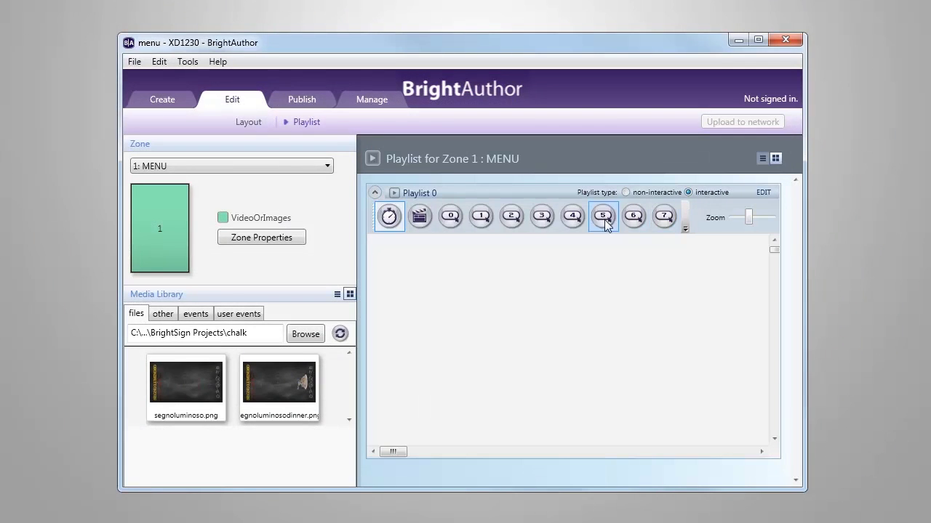
pyautogui.click(164, 315)
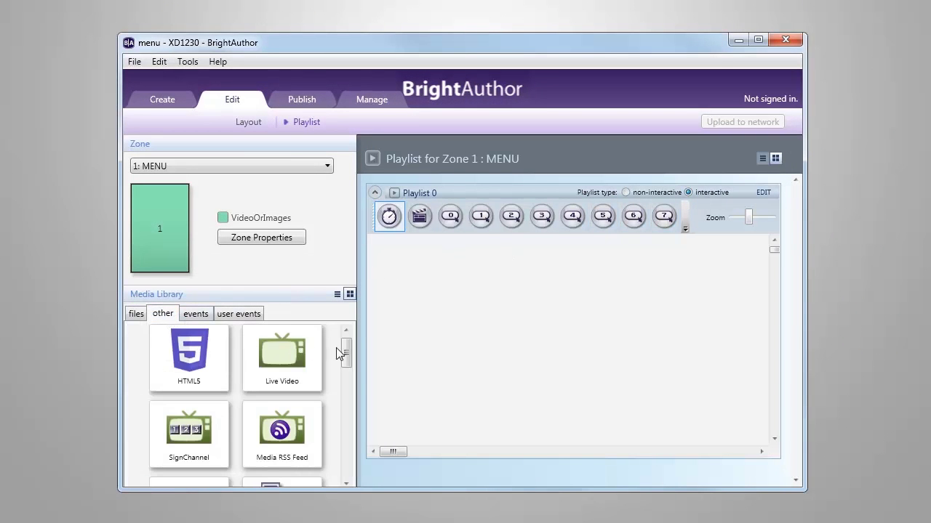
pyautogui.moveTo(346, 354); pyautogui.dragTo(333, 393)
pyautogui.moveTo(190, 400); pyautogui.dragTo(480, 267)
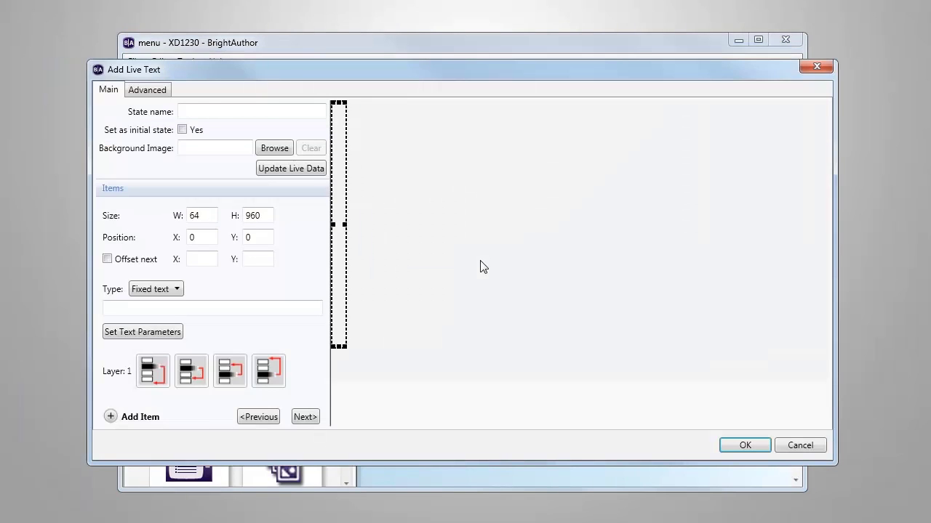
# - Name the state 'Wine Menu' with segnoluminoso.png as its background
pyautogui.click(255, 112)
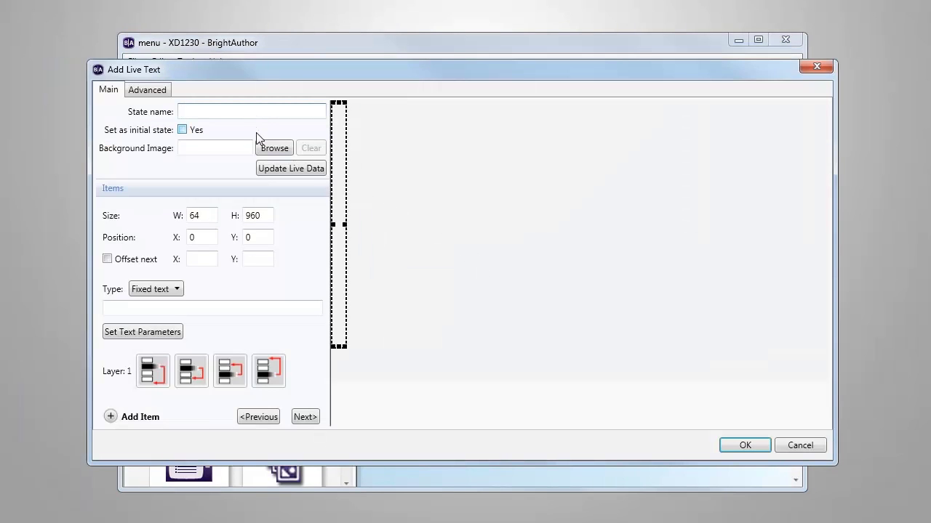
pyautogui.write('Wine Menu')
pyautogui.click(275, 150)
pyautogui.click(332, 206)
pyautogui.click(412, 374)
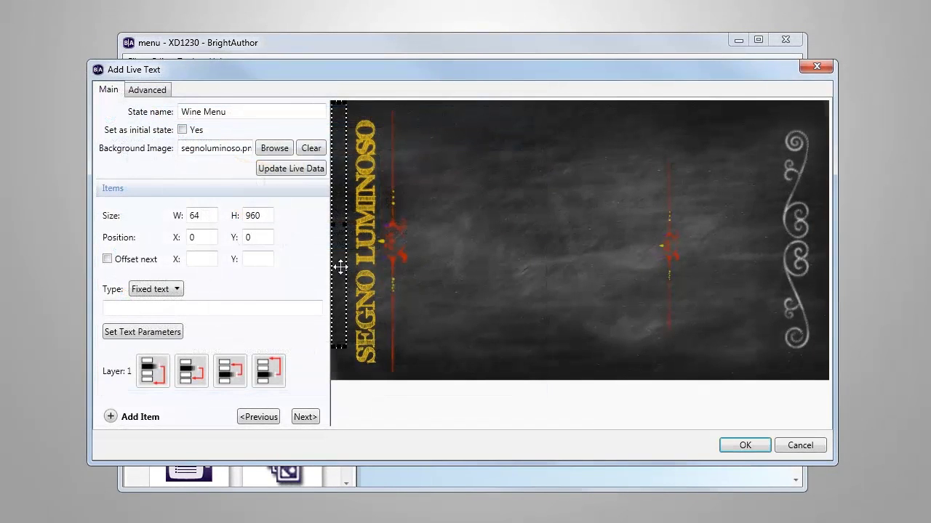
# - Place a text item at 271, 67 bound to user variable Wine 1
pyautogui.moveTo(339, 266); pyautogui.dragTo(411, 285)
pyautogui.click(177, 289)
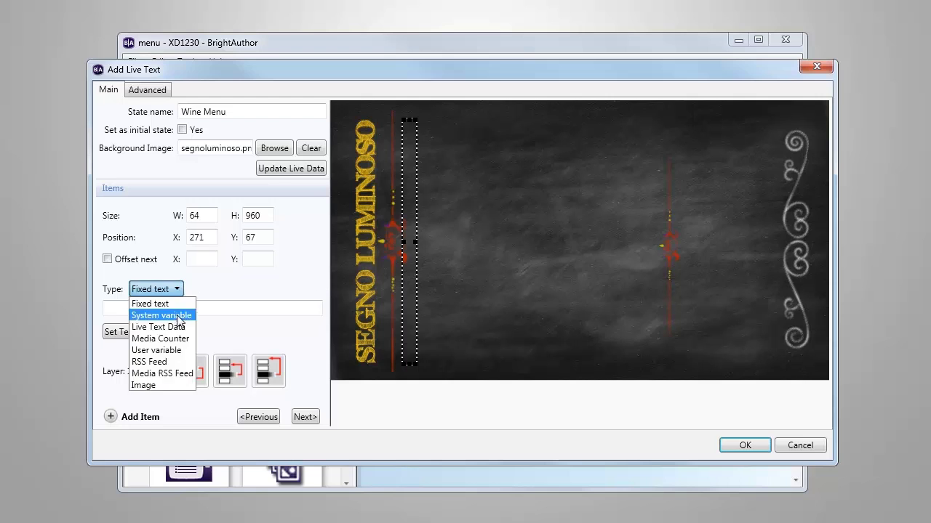
pyautogui.click(179, 350)
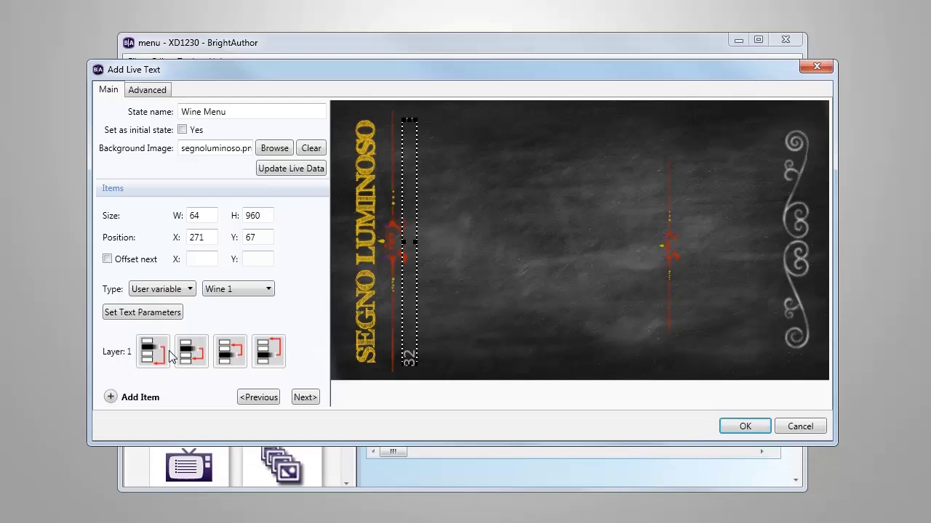
pyautogui.click(269, 290)
pyautogui.moveTo(266, 325); pyautogui.dragTo(266, 365)
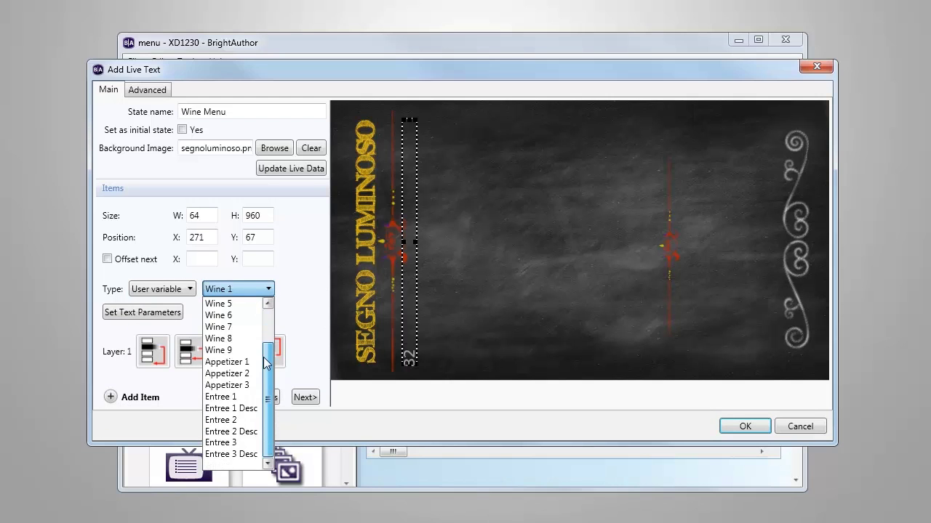
pyautogui.scroll(2, 267, 390)
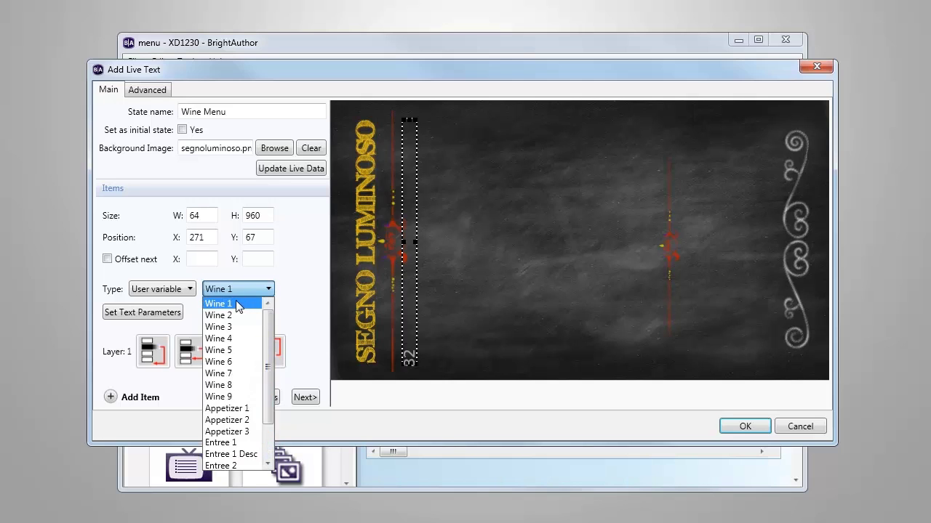
pyautogui.click(238, 304)
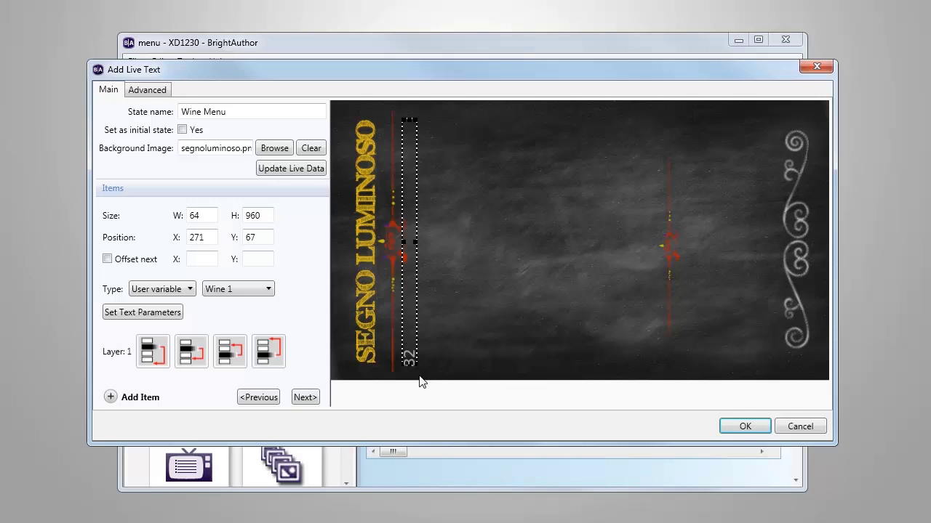
# - Keep the text item's rotation at 270 degrees in its text parameters
pyautogui.click(167, 312)
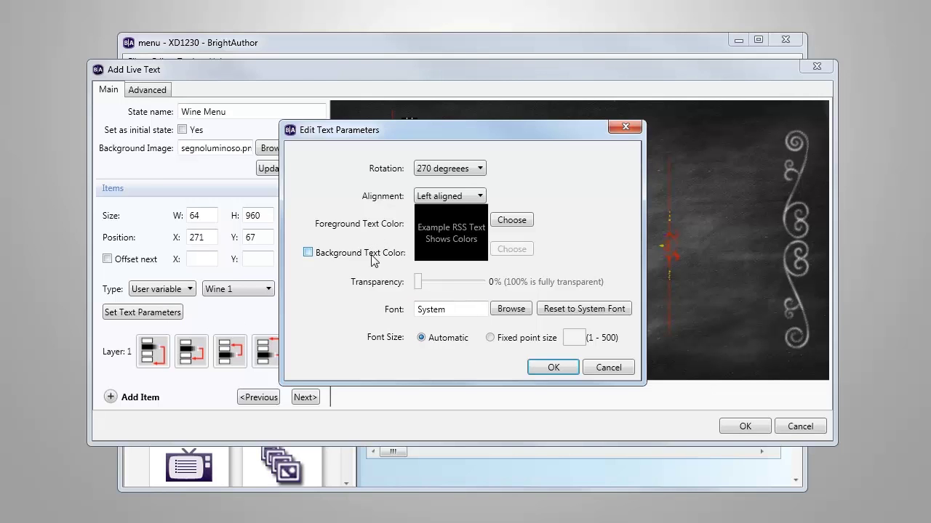
pyautogui.click(479, 172)
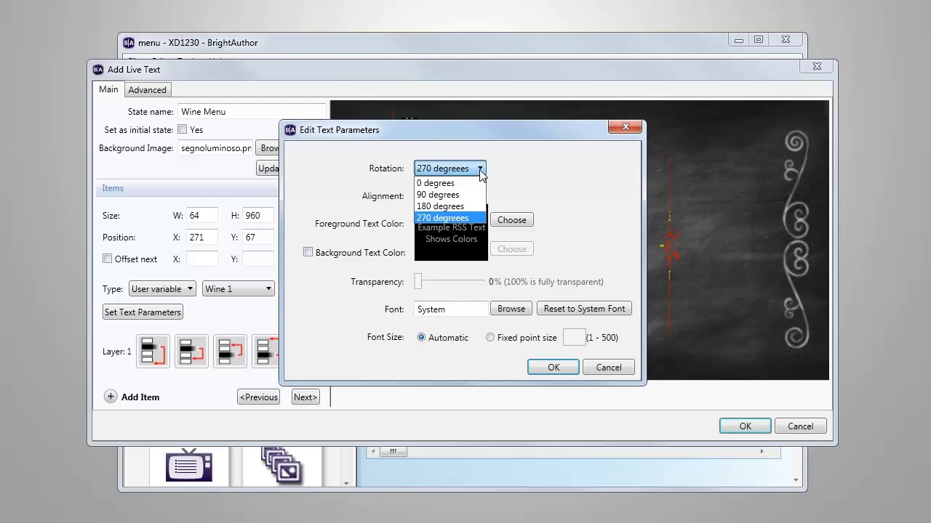
pyautogui.click(445, 217)
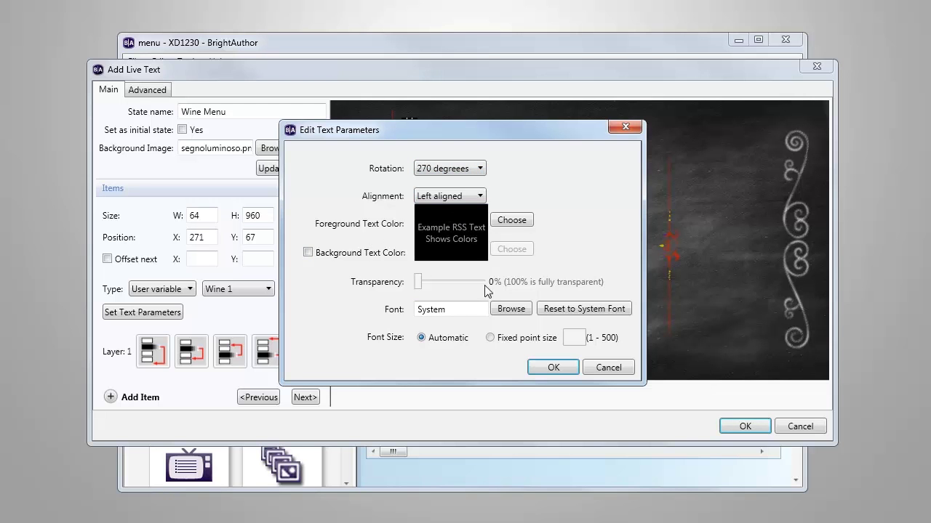
pyautogui.click(556, 368)
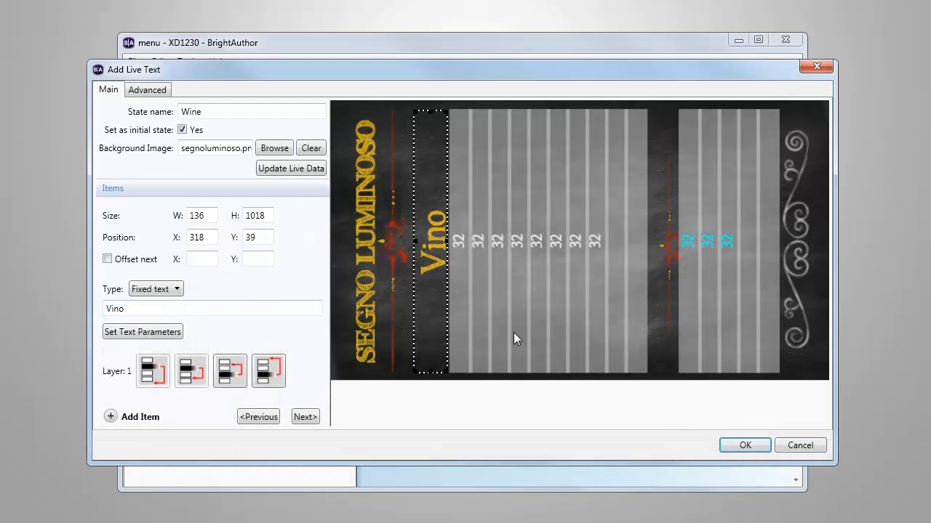
# - Finish the Wine state, then add a second live-text state named 'Dinner Menu'
pyautogui.click(743, 447)
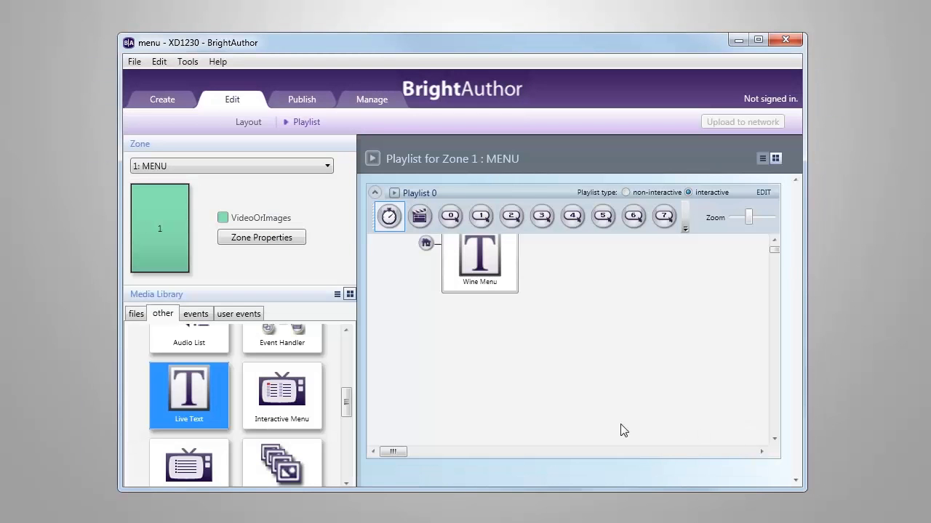
pyautogui.moveTo(199, 397); pyautogui.dragTo(489, 367)
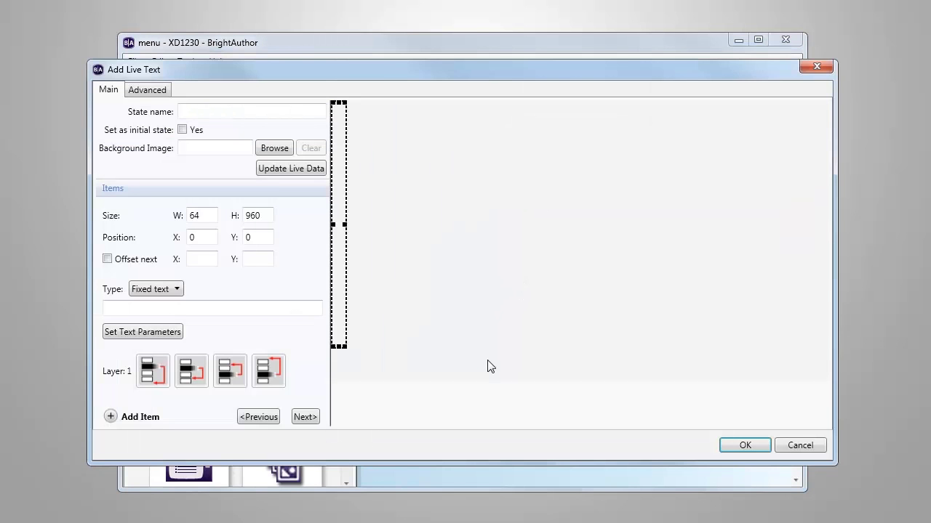
pyautogui.click(228, 112)
pyautogui.write('Dinner ')
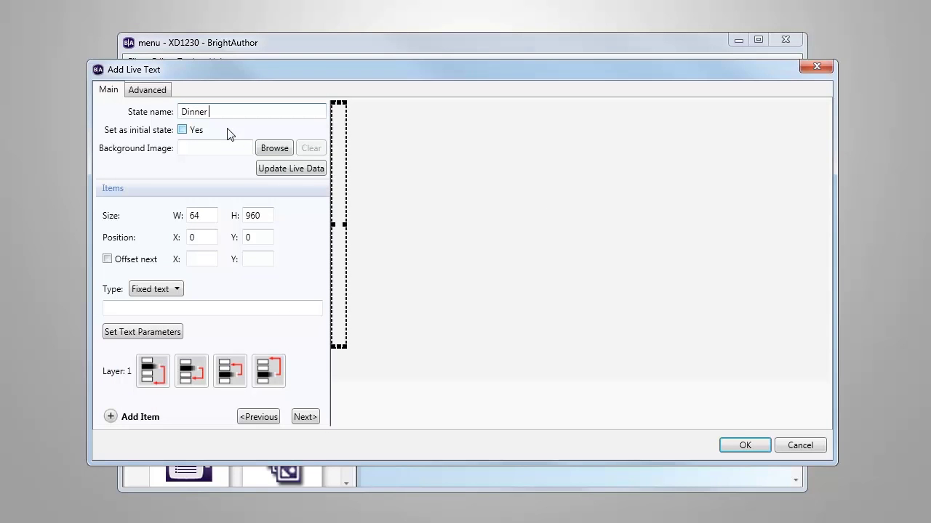
pyautogui.write('Menu')
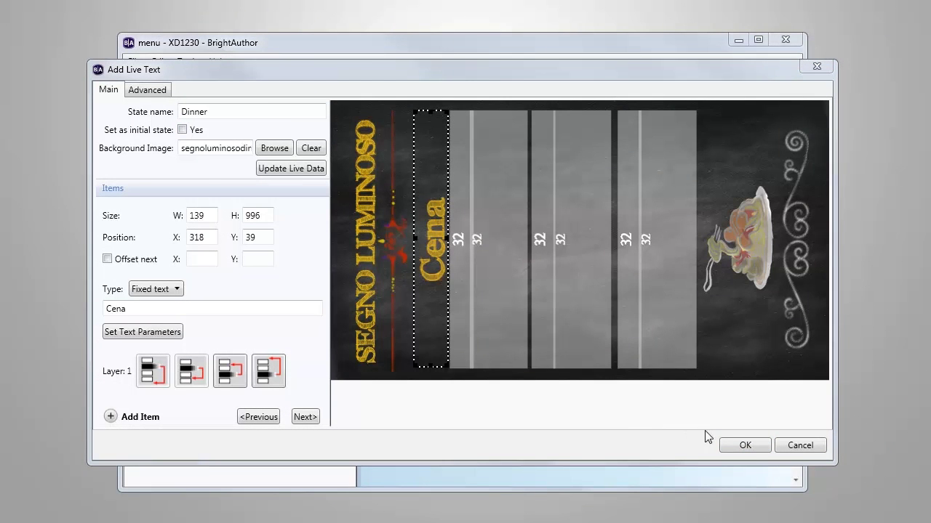
pyautogui.click(755, 445)
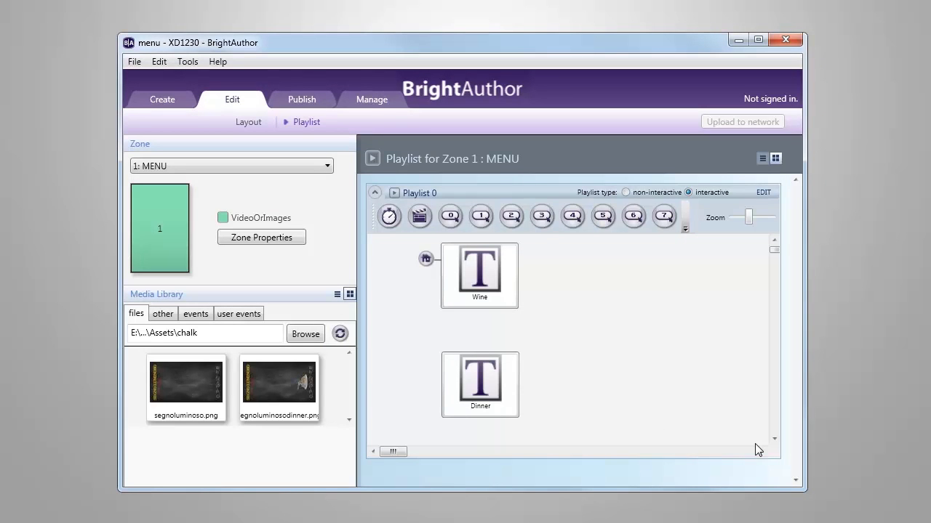
# - Add a UDP input event from Wine to Dinner triggered by 'Dinner'
pyautogui.click(684, 229)
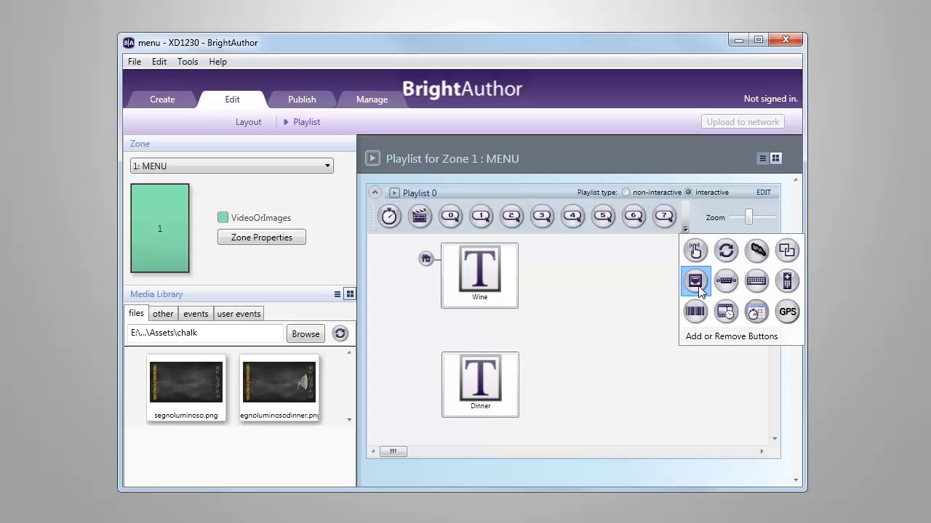
pyautogui.moveTo(698, 289)
pyautogui.mouseDown()
pyautogui.moveTo(480, 306)
pyautogui.moveTo(477, 407)
pyautogui.mouseUp()
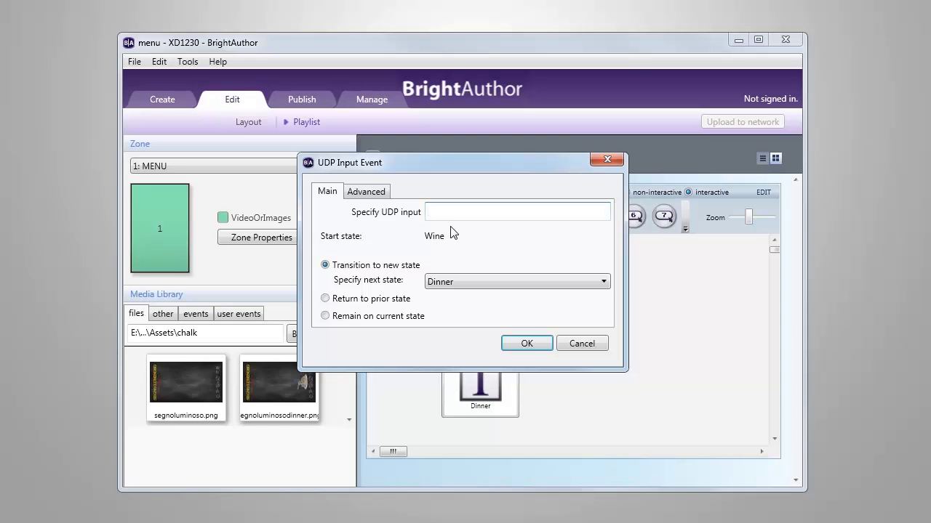
pyautogui.write('Dinner')
# - Confirm the Wine-to-Dinner event, then add a UDP event from Dinner back to Wine with input 'Wine'
pyautogui.click(526, 344)
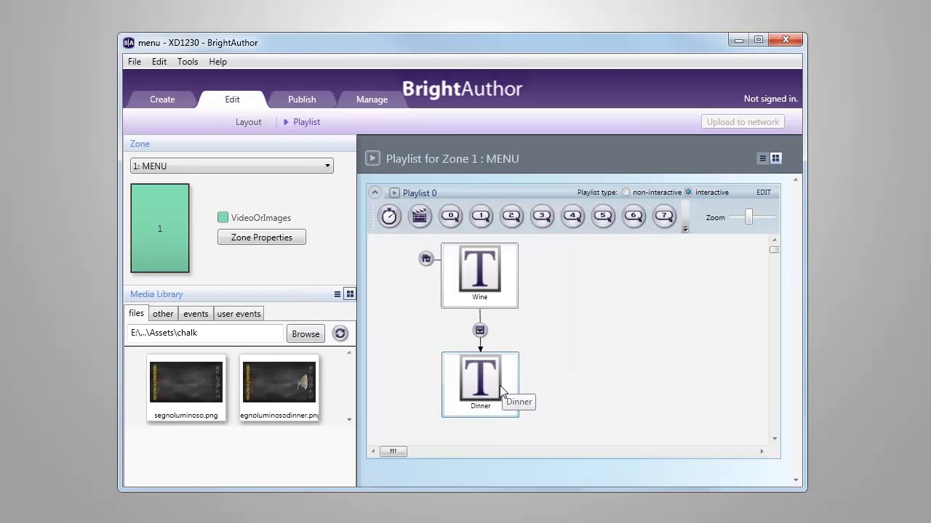
pyautogui.moveTo(494, 414); pyautogui.dragTo(503, 299)
pyautogui.write('Wine')
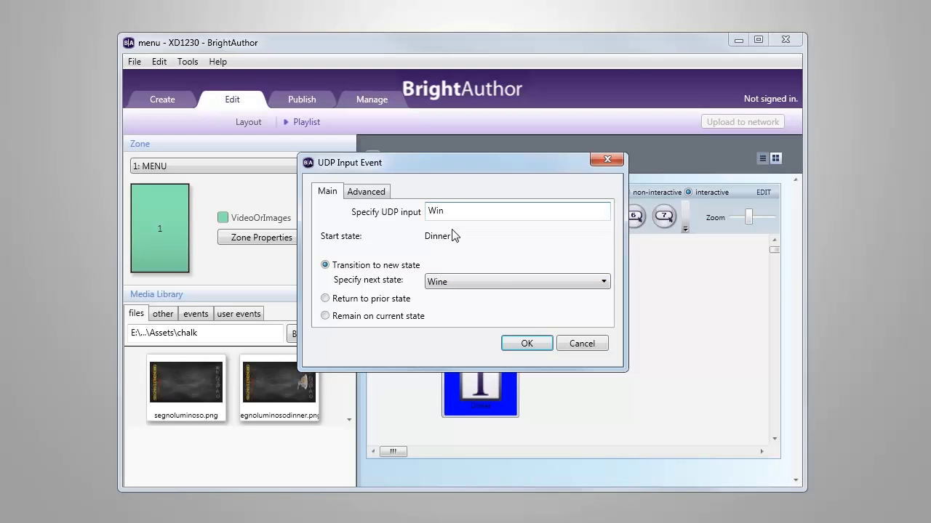
pyautogui.click(526, 346)
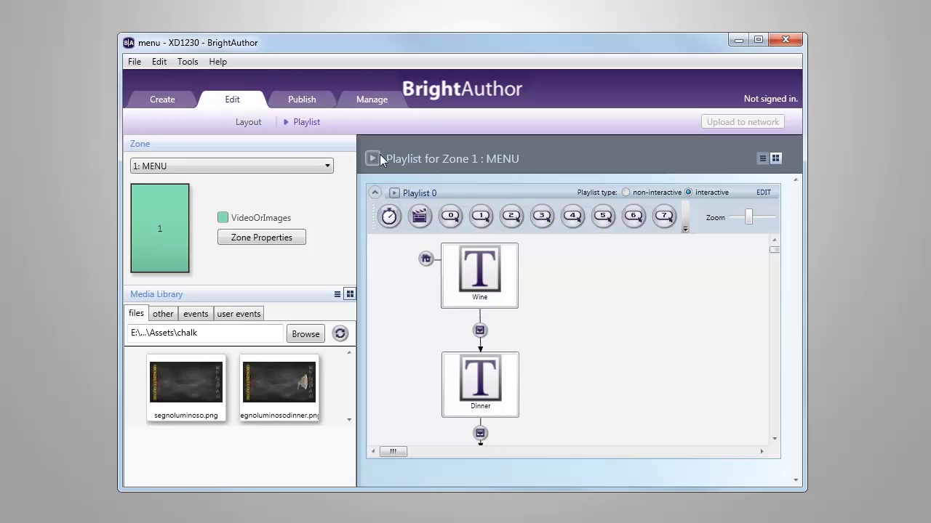
# - Publish the menu presentation to local storage on drive H:
pyautogui.click(311, 105)
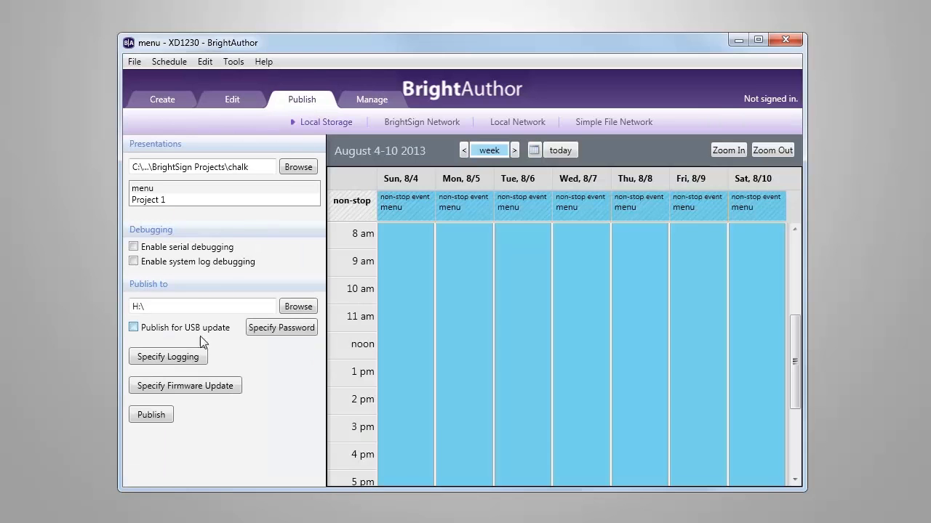
pyautogui.click(152, 416)
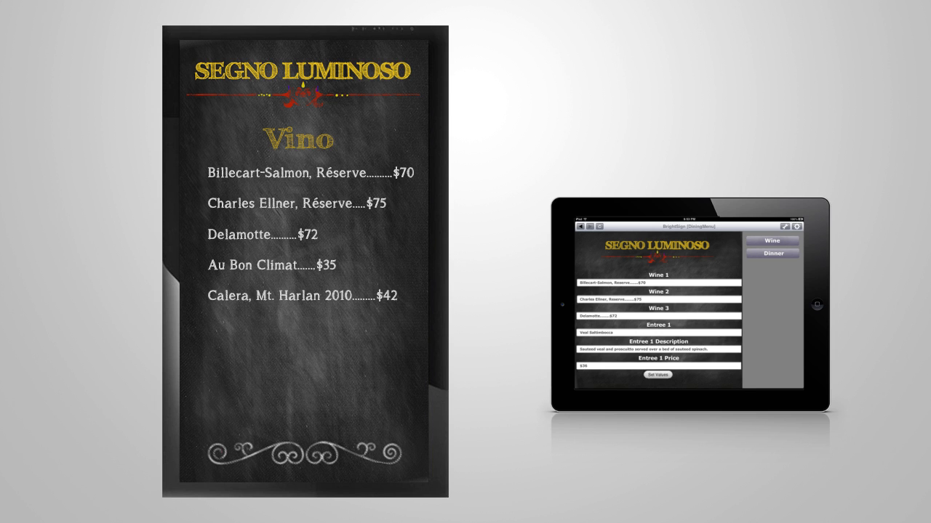
# - Push the edited wine entries to the player so the Vino list shows Chehalem, Stoller Vineyard at $46
pyautogui.click(657, 374)
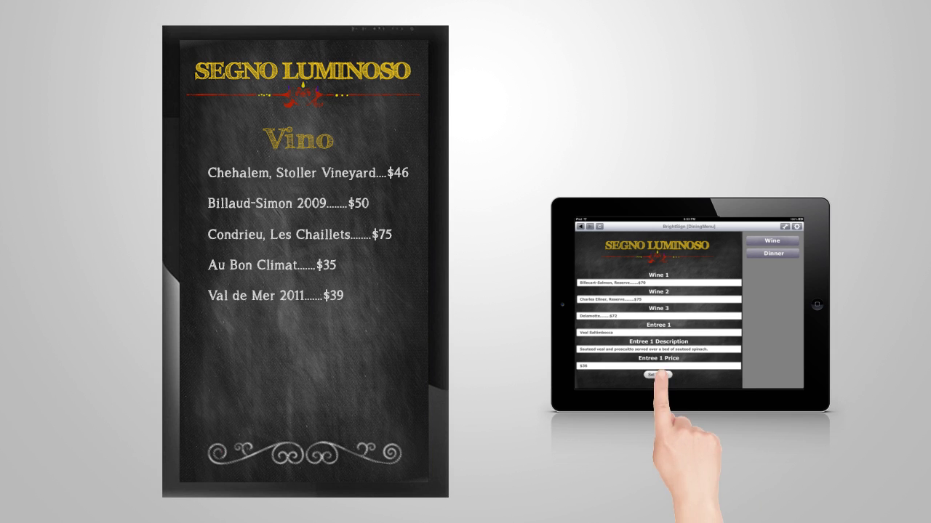